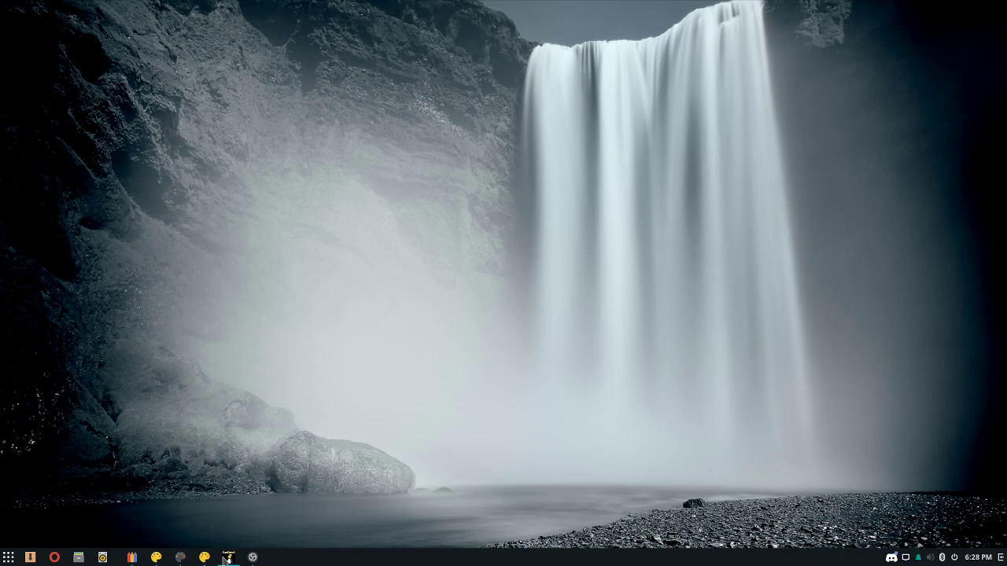
Draw a looping freehand stroke and raise the system speaker volume.
mouse_move(463, 227)
left_mouse_down()
mouse_move(465, 296)
mouse_move(486, 266)
mouse_move(549, 225)
left_mouse_up()
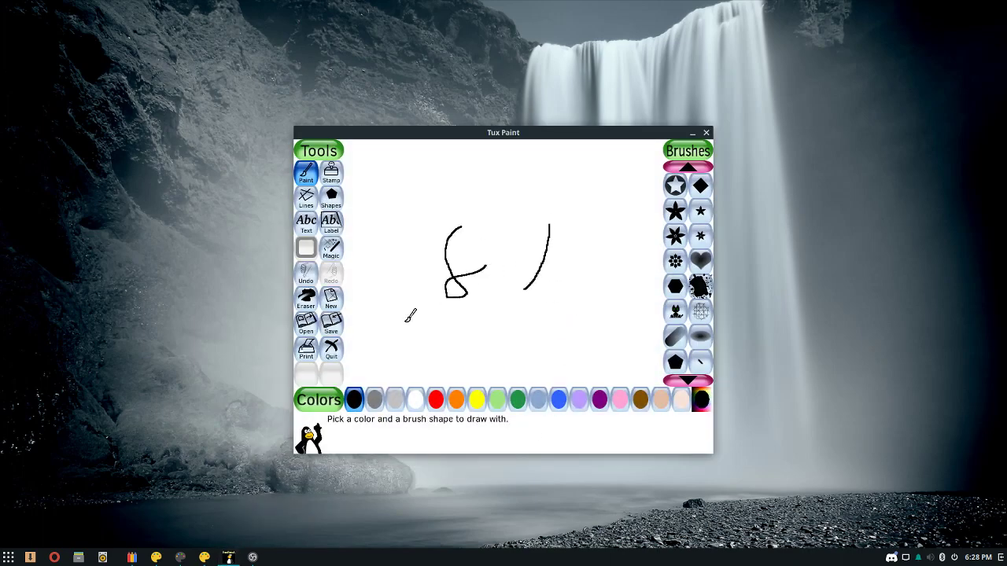
left_click(930, 559)
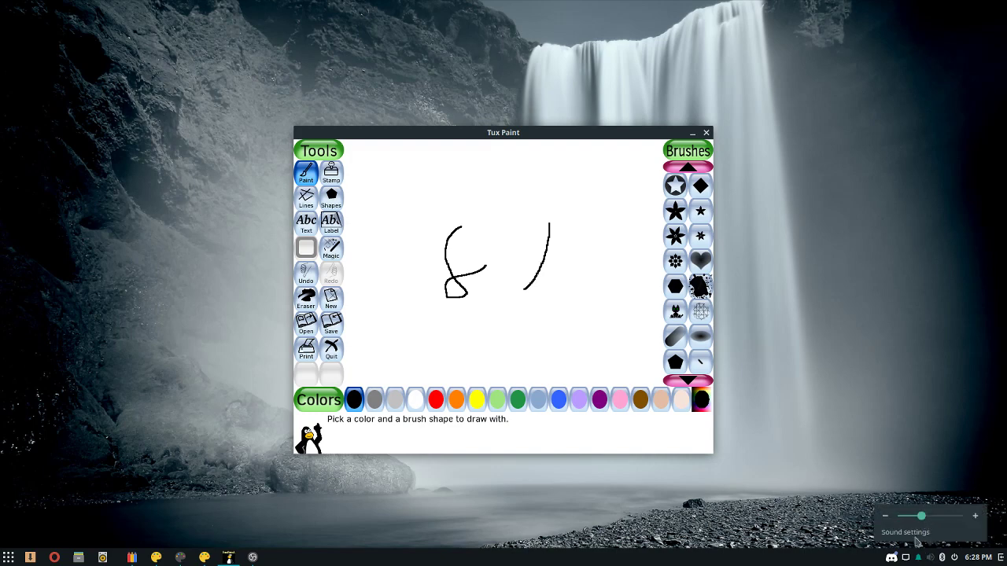
left_click(909, 449)
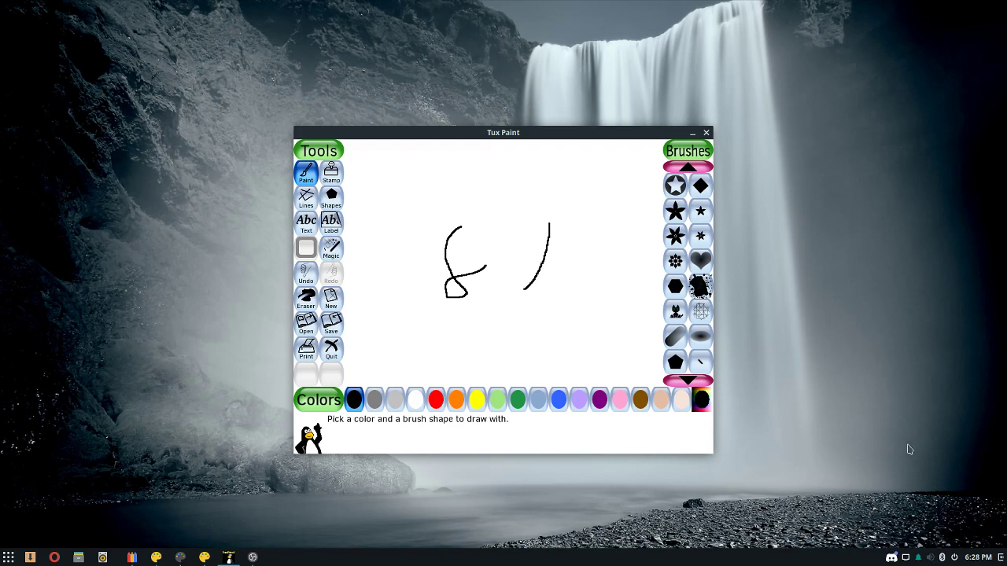
key("XF86AudioRaiseVolume")
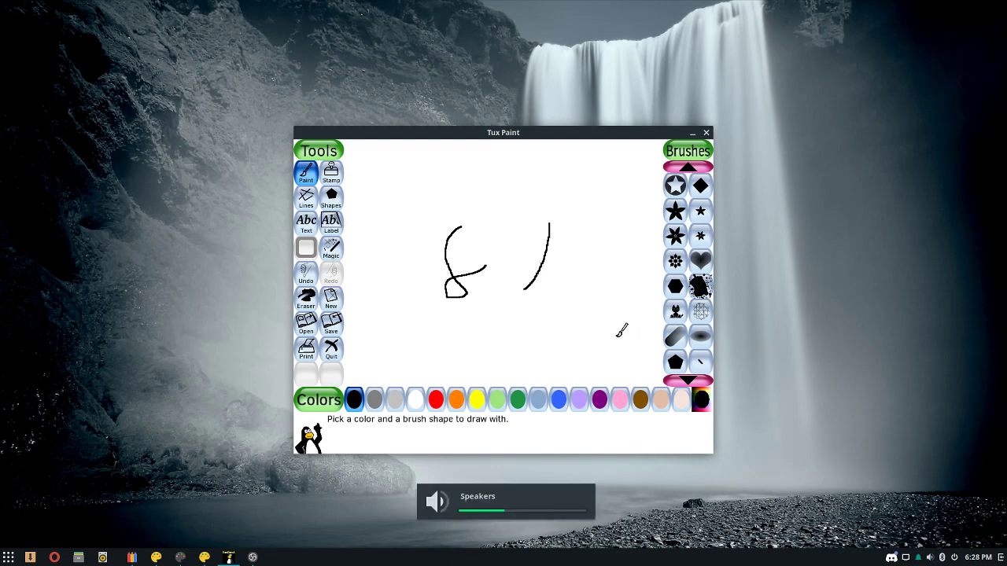
Extend the freehand loops into a pointed shape, then paint thick star-brush strokes forming an e.
mouse_move(564, 278)
left_mouse_down()
mouse_move(519, 285)
mouse_move(494, 171)
mouse_move(408, 292)
mouse_move(623, 214)
left_mouse_up()
mouse_move(653, 163)
left_mouse_down()
mouse_move(580, 240)
mouse_move(602, 274)
left_mouse_up()
left_click(675, 210)
left_click_drag(580, 233, 393, 306)
left_click_drag(455, 290, 443, 156)
Draw three thick straight lines with the Lines tool, including a horizontal one.
left_click(306, 197)
mouse_move(431, 236)
left_mouse_down()
mouse_move(403, 191)
mouse_move(395, 195)
left_mouse_up()
left_click_drag(385, 197, 382, 256)
left_click_drag(397, 264, 469, 263)
left_click(519, 250)
Draw a thin straight line using the small round brush.
left_click(701, 186)
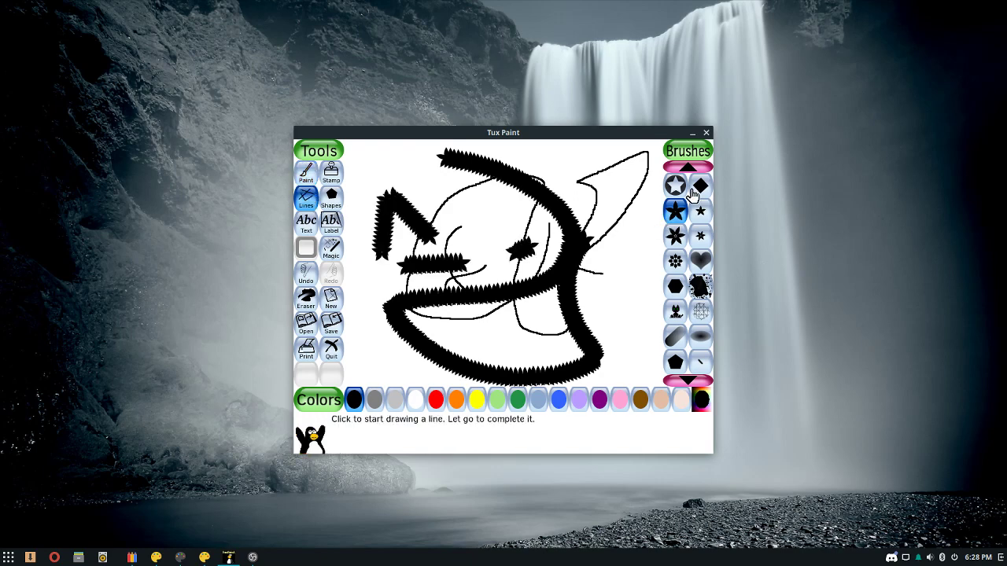
scroll(687, 203, "up", 5)
left_click(675, 186)
left_click_drag(596, 197, 602, 244)
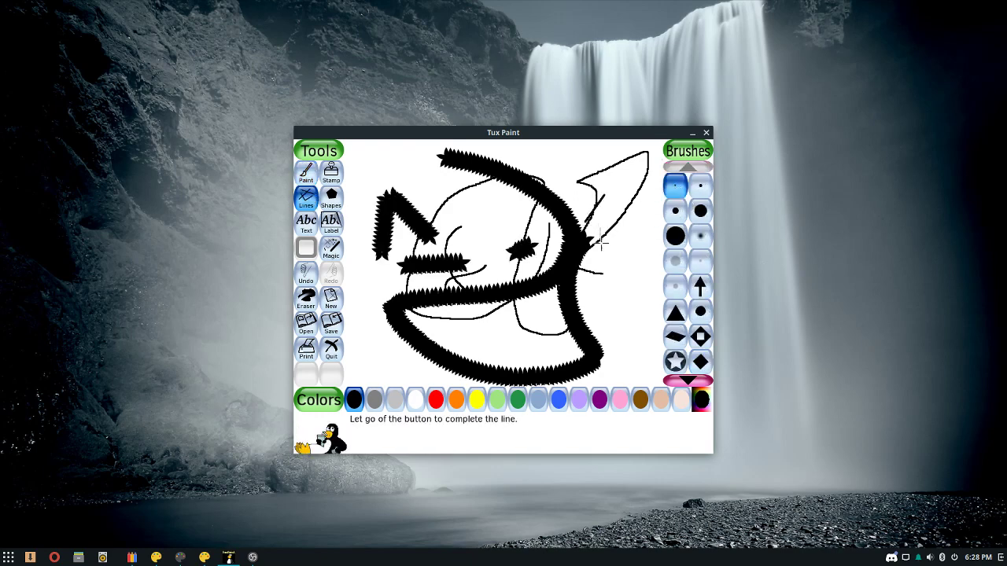
left_click_drag(623, 337, 624, 331)
Paint a thick black freehand stroke near the top with a larger round brush.
left_click(700, 211)
left_click(306, 173)
mouse_move(411, 175)
left_mouse_down()
mouse_move(460, 200)
mouse_move(445, 165)
mouse_move(478, 239)
mouse_move(417, 227)
left_mouse_up()
Stamp a rotated square and draw a large black filled circle at upper right.
left_click(306, 198)
left_click(332, 196)
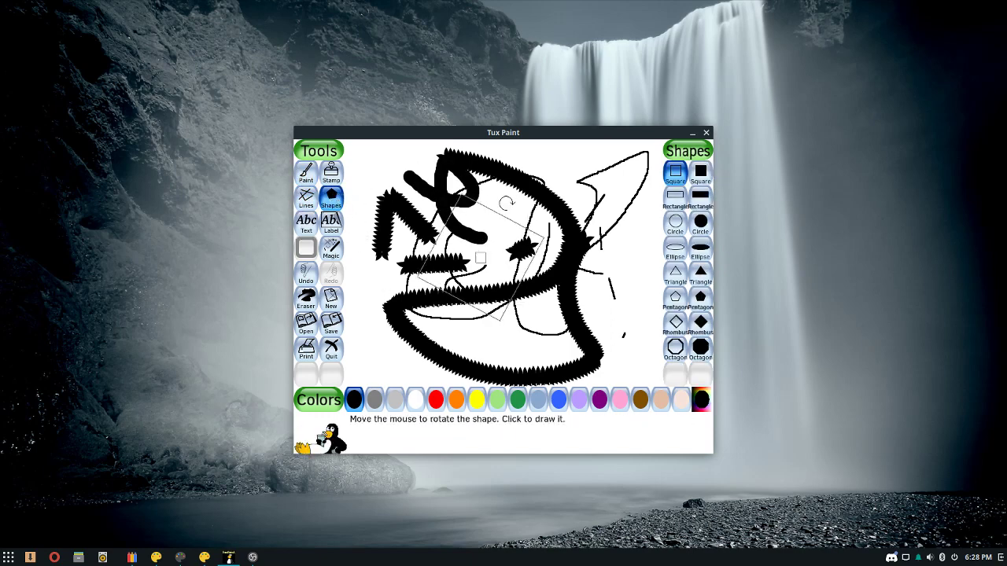
left_click(510, 206)
left_click(700, 220)
mouse_move(577, 210)
left_mouse_down()
mouse_move(621, 197)
mouse_move(630, 182)
left_mouse_up()
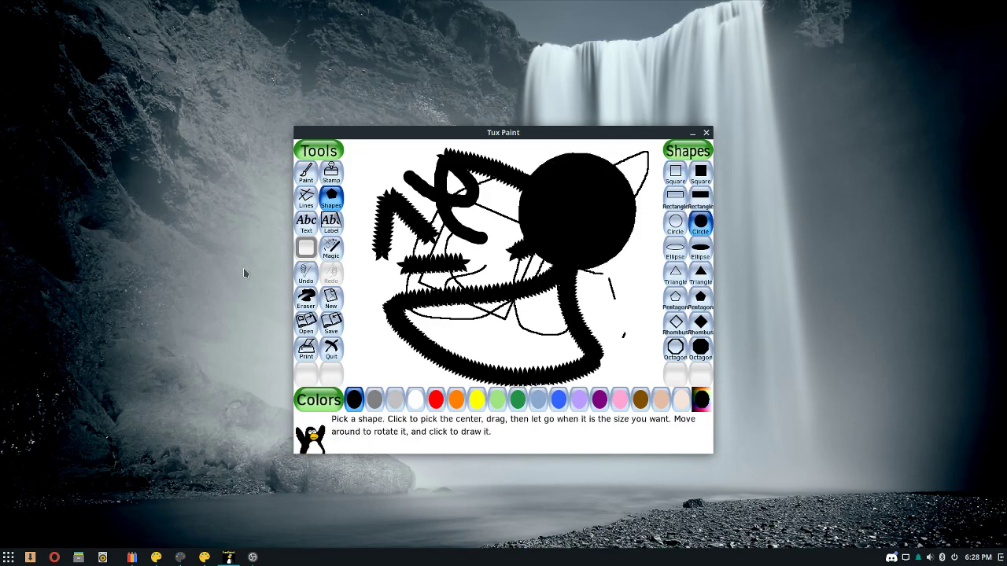
Type 'fdefefe' as text and add a movable 'fefefe' label, shifting it right.
left_click(306, 222)
left_click(402, 252)
type("fdefefefe")
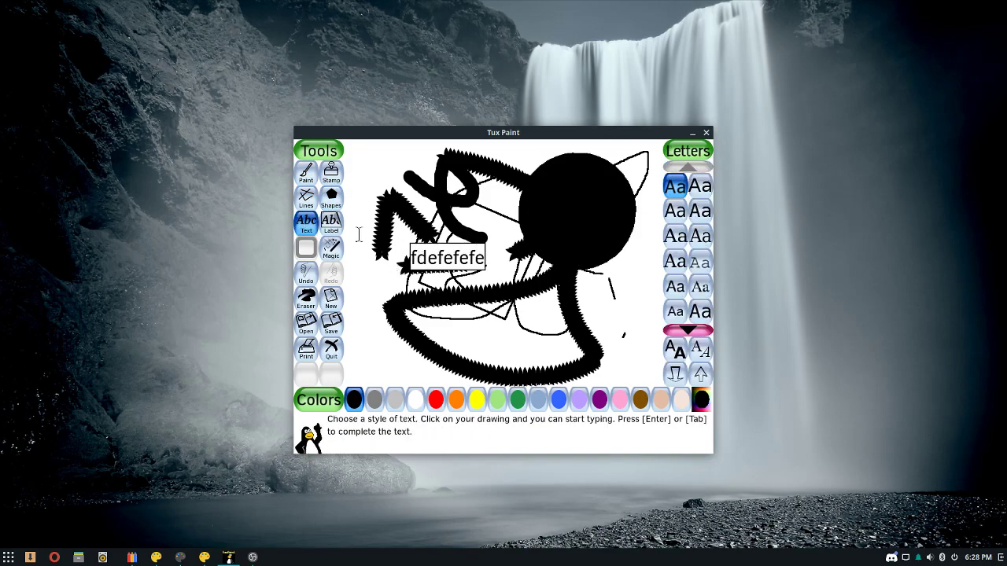
left_click(331, 196)
left_click(331, 222)
left_click(403, 321)
type("fefefe")
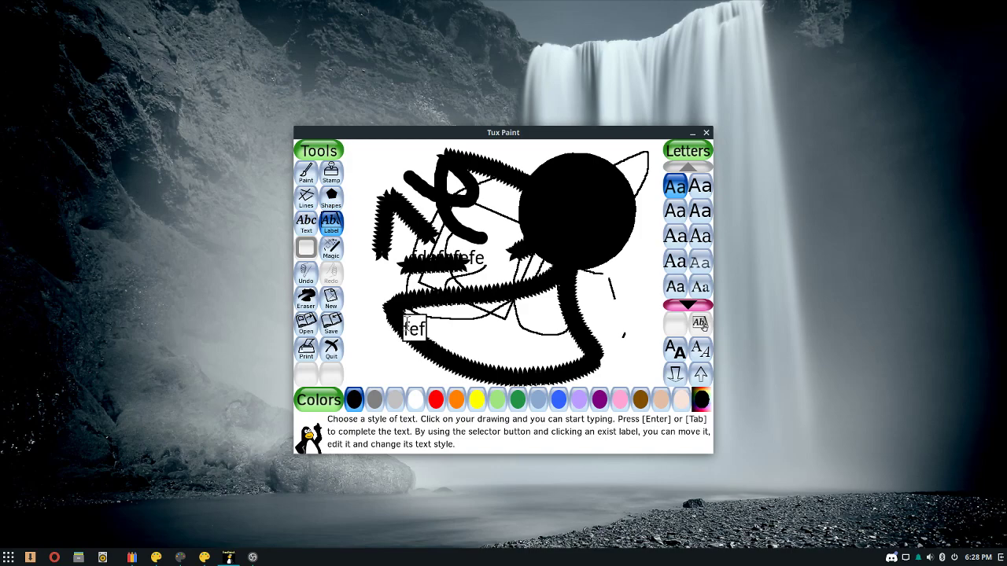
left_click(455, 313)
Pull Magic Blinds down over the drawing, then smudge Chalk over the middle-left.
left_click(331, 249)
mouse_move(550, 158)
left_mouse_down()
mouse_move(563, 334)
mouse_move(665, 302)
mouse_move(550, 295)
left_mouse_up()
left_click(675, 261)
left_click(700, 261)
mouse_move(504, 230)
left_mouse_down()
mouse_move(394, 279)
mouse_move(484, 236)
mouse_move(394, 252)
left_mouse_up()
Erase a large white area around the fefefe label and call up the New drawing chooser.
left_click(306, 299)
mouse_move(417, 307)
left_mouse_down()
mouse_move(517, 284)
mouse_move(551, 331)
left_mouse_up()
left_click(332, 300)
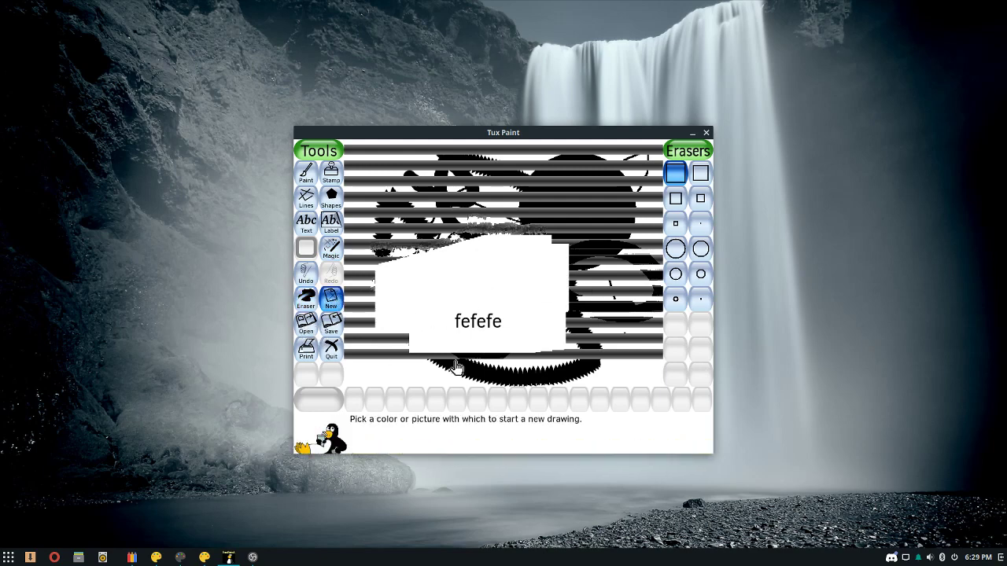
Cancel starting over and paint a short black stroke up and to the right.
left_click(655, 380)
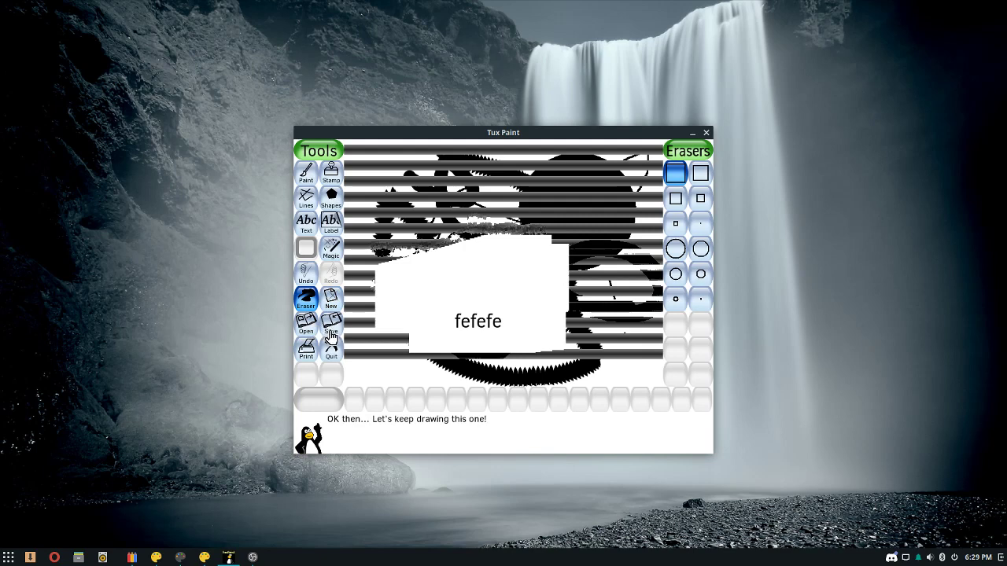
left_click(306, 180)
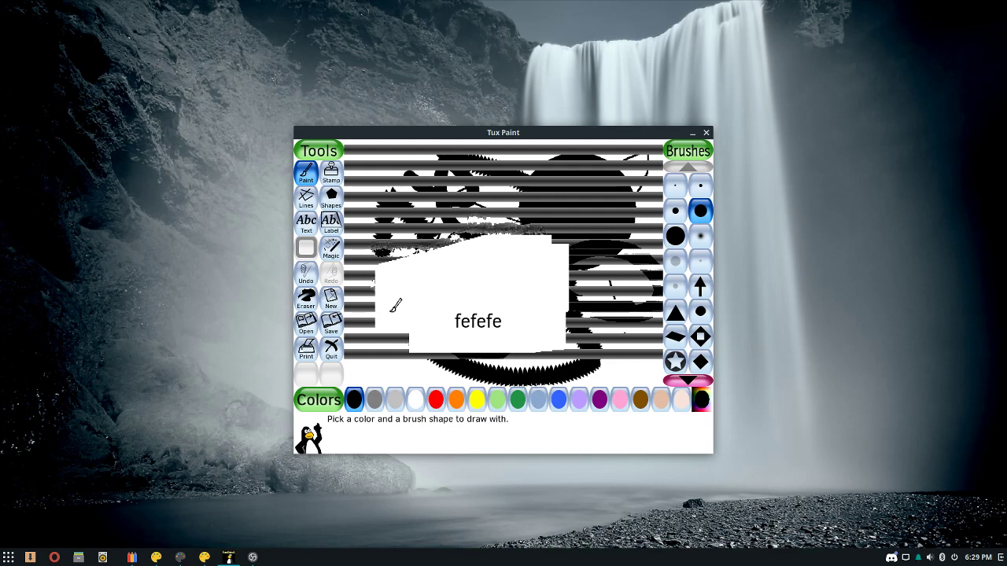
left_click_drag(458, 236, 494, 212)
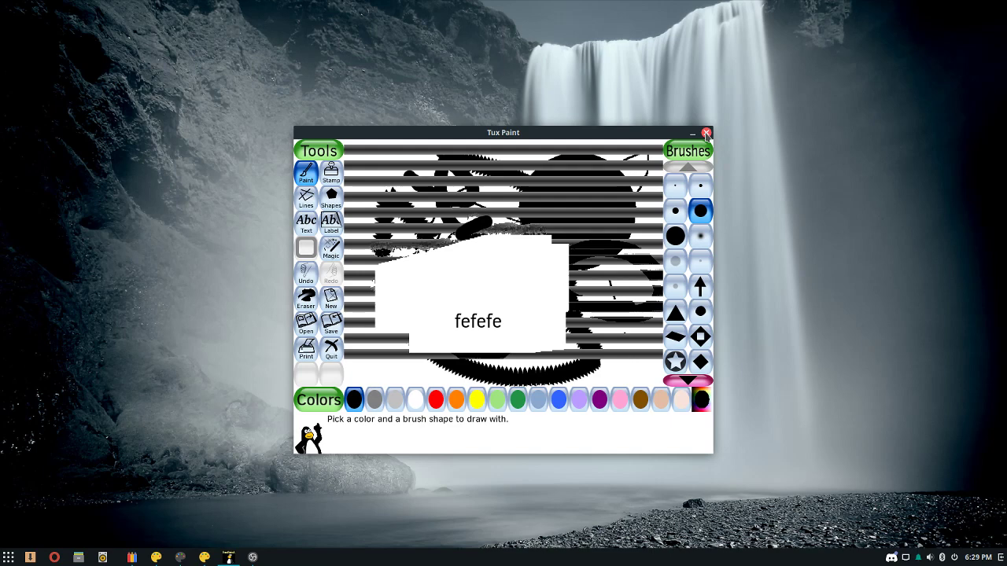
Quit Tux Paint, confirming the quit prompts.
left_click(706, 133)
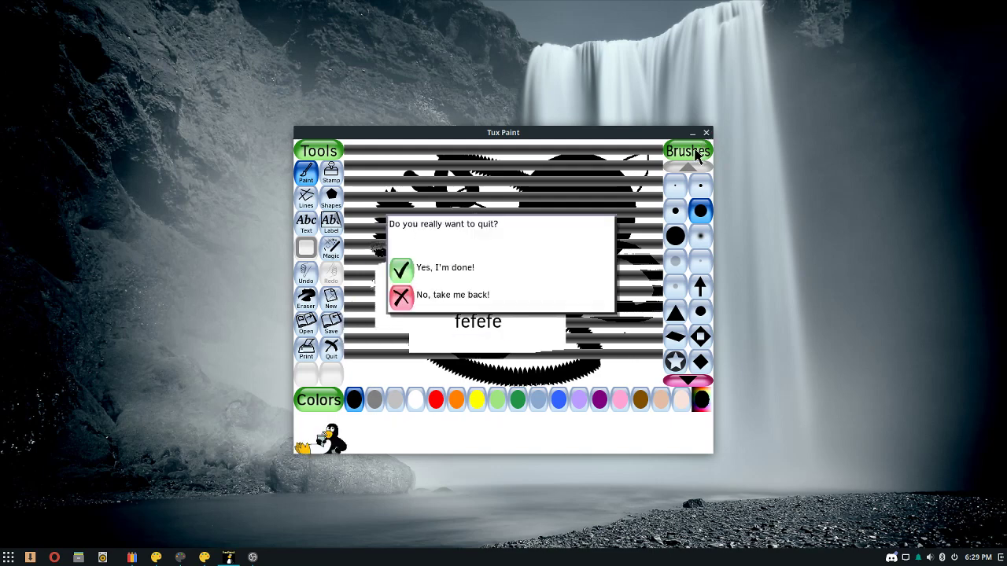
left_click(405, 275)
left_click(402, 274)
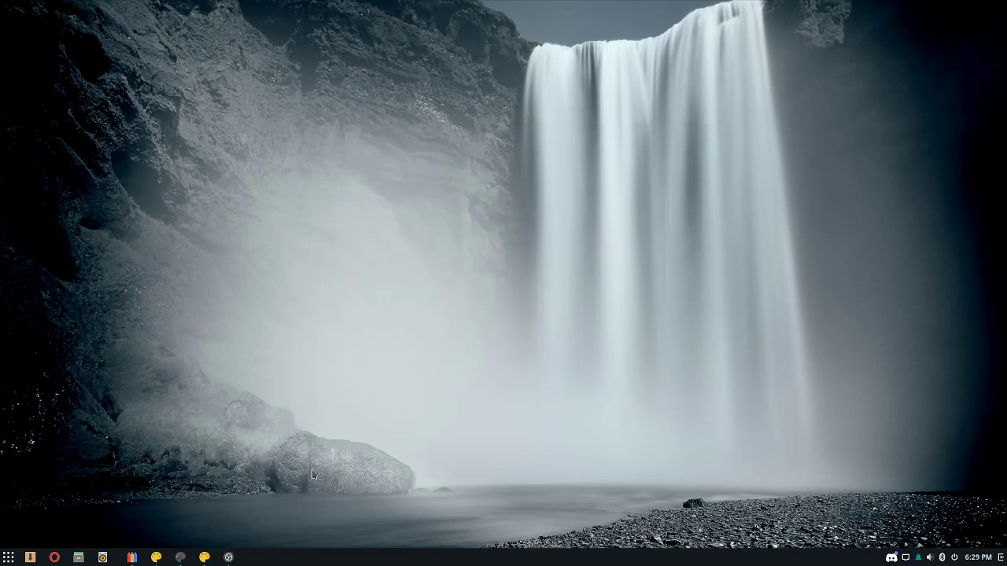
Launch Pinta with a blank image and draw a black freehand loop.
left_click(207, 557)
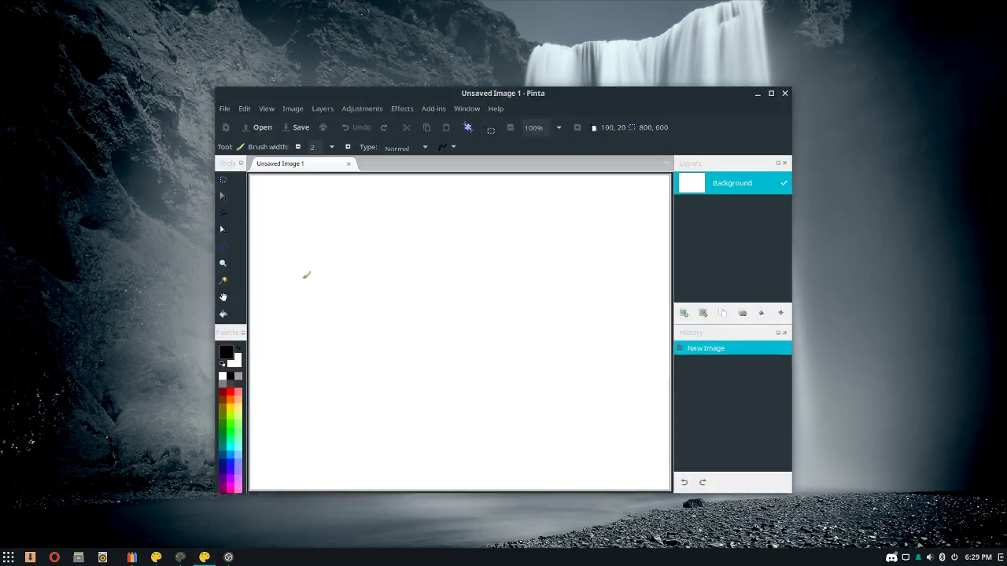
left_click_drag(468, 91, 467, 68)
mouse_move(459, 208)
left_mouse_down()
mouse_move(419, 310)
mouse_move(488, 232)
mouse_move(511, 315)
left_mouse_up()
Maximize the window, make green the primary colour, and lasso two canvas regions.
left_click(223, 190)
double_click(432, 70)
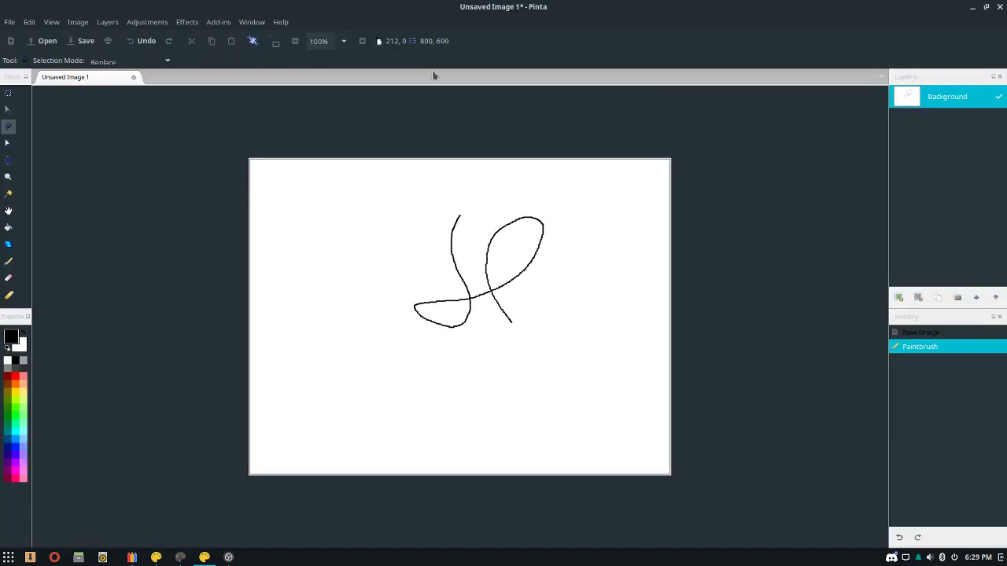
left_click(10, 403)
mouse_move(331, 333)
left_mouse_down()
mouse_move(381, 264)
mouse_move(509, 402)
left_mouse_up()
mouse_move(292, 364)
left_mouse_down()
mouse_move(330, 322)
mouse_move(320, 328)
left_mouse_up()
Select the whole canvas and paint a large green freehand scribble with the Paintbrush.
left_click(9, 261)
left_click(439, 296)
left_click(378, 328)
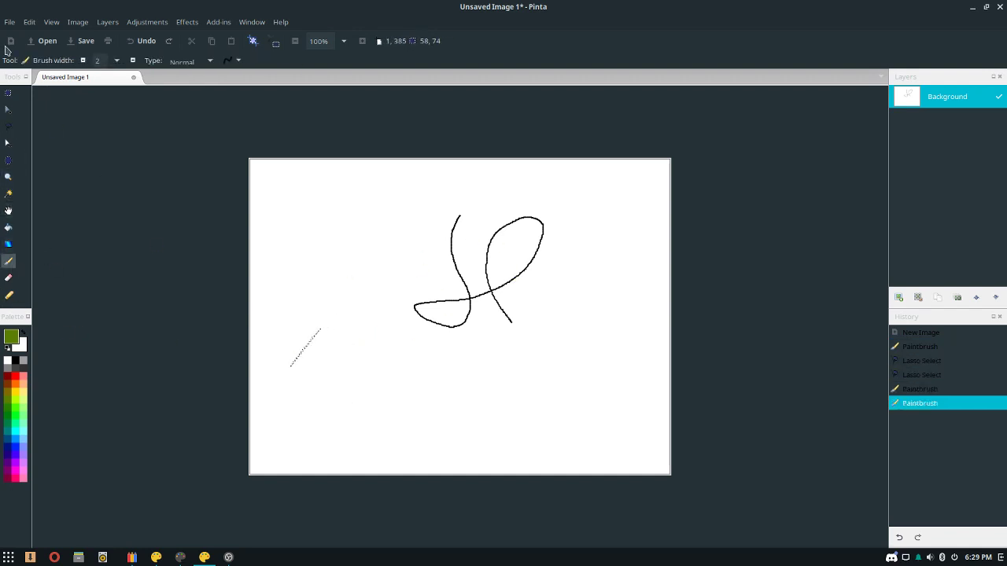
left_click(29, 22)
mouse_move(51, 22)
mouse_move(81, 162)
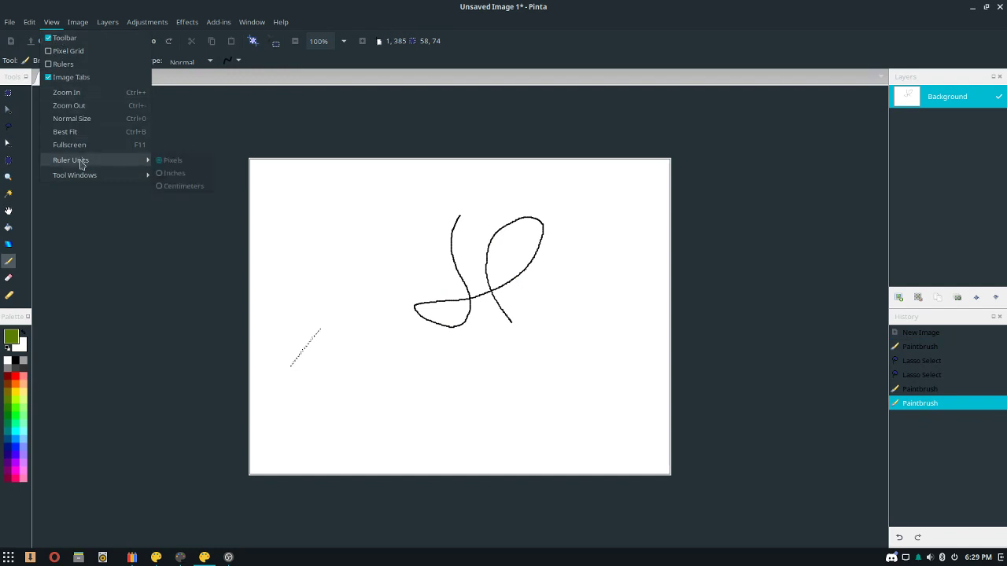
left_click(319, 251)
key("ctrl+a")
mouse_move(365, 251)
left_mouse_down()
mouse_move(313, 405)
mouse_move(319, 229)
mouse_move(297, 308)
left_mouse_up()
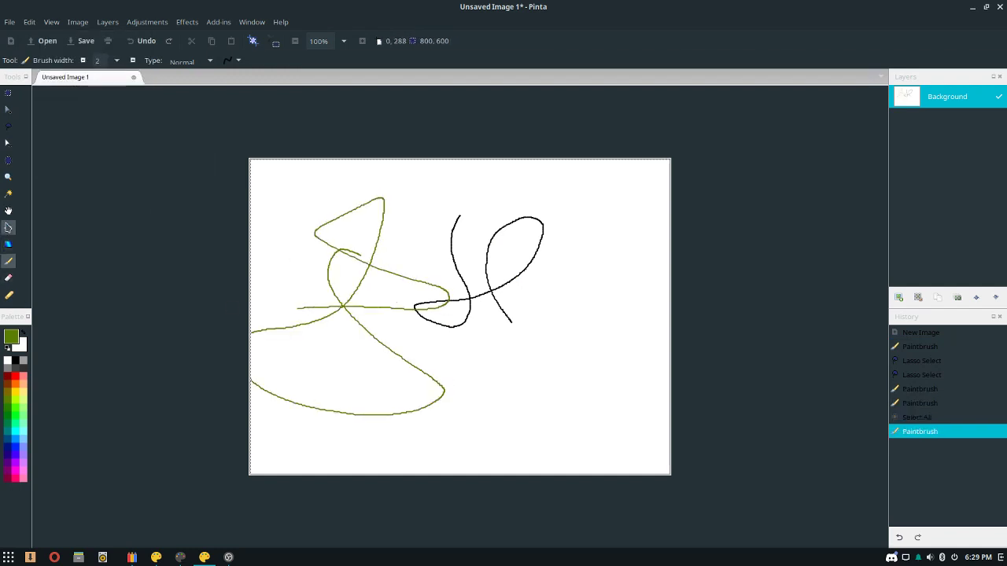
Bucket-fill the background and two enclosed areas green, then select the whole canvas.
left_click(8, 228)
left_click(371, 259)
left_click(386, 263)
left_click(380, 293)
key("ctrl+a")
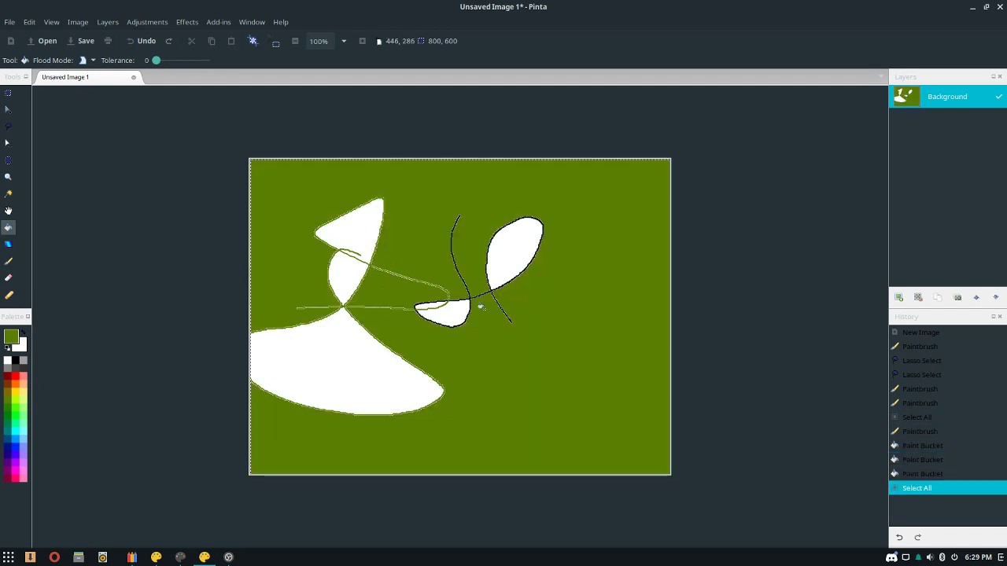
key("ctrl+a")
key("ctrl+a")
key("ctrl+a")
key("ctrl+a")
key("ctrl+a")
key("ctrl+a")
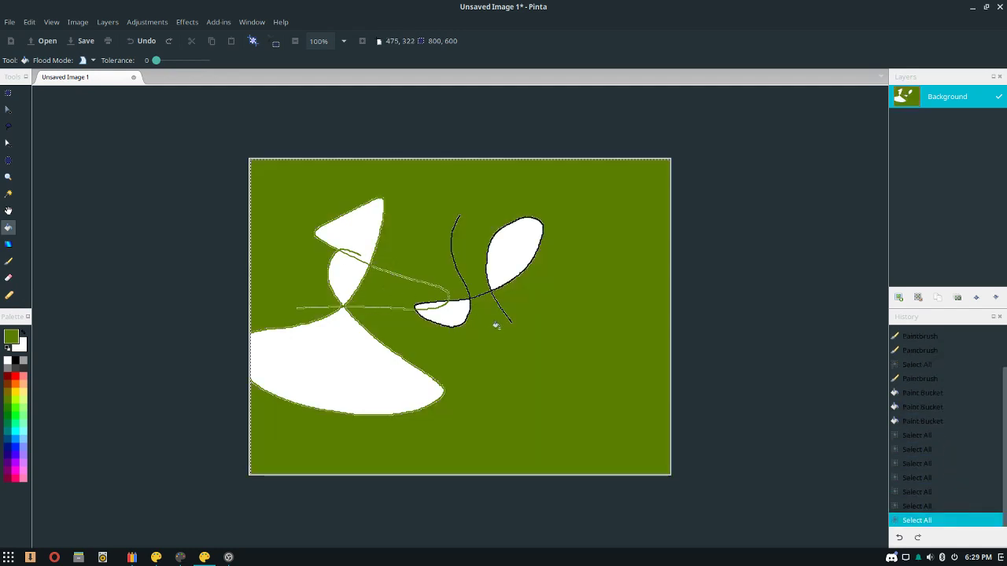
Undo the green fills via Ctrl+Z, Edit > Undo and the History panel's first Paintbrush entry.
key("ctrl+z")
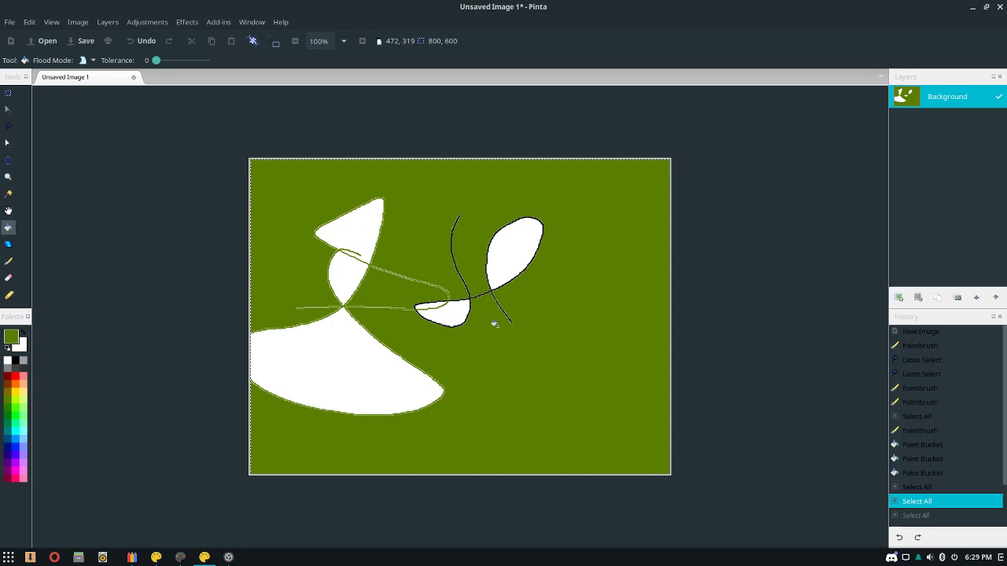
key("ctrl+z")
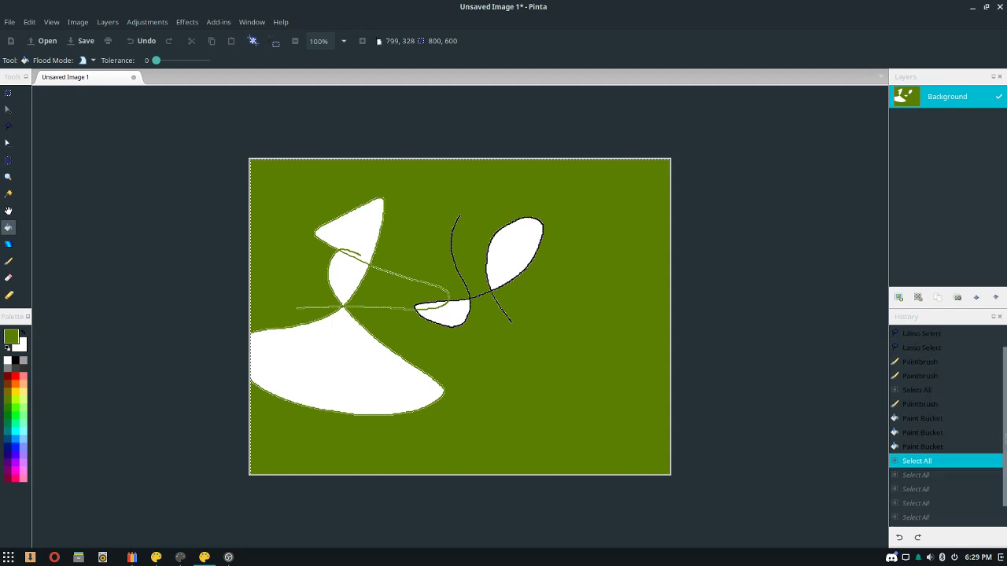
left_click(47, 22)
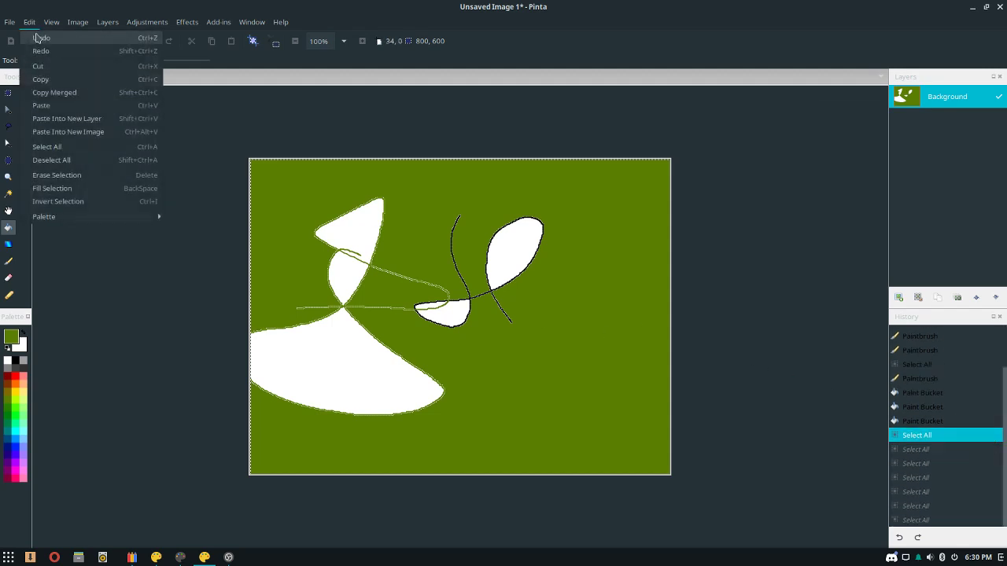
left_click(41, 39)
left_click(25, 23)
left_click(36, 39)
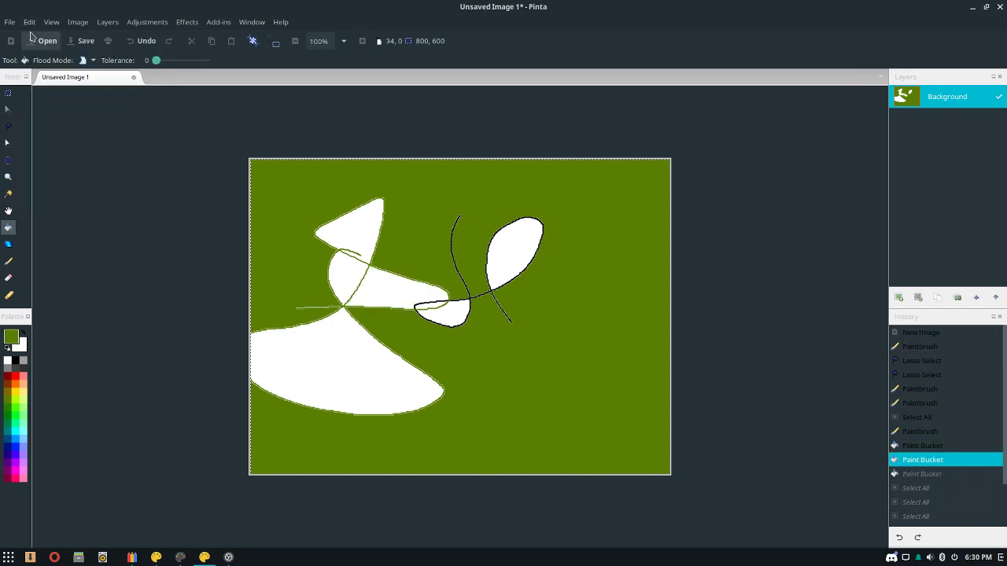
key("ctrl+z")
key("ctrl+z")
left_click(471, 347)
key("ctrl+z")
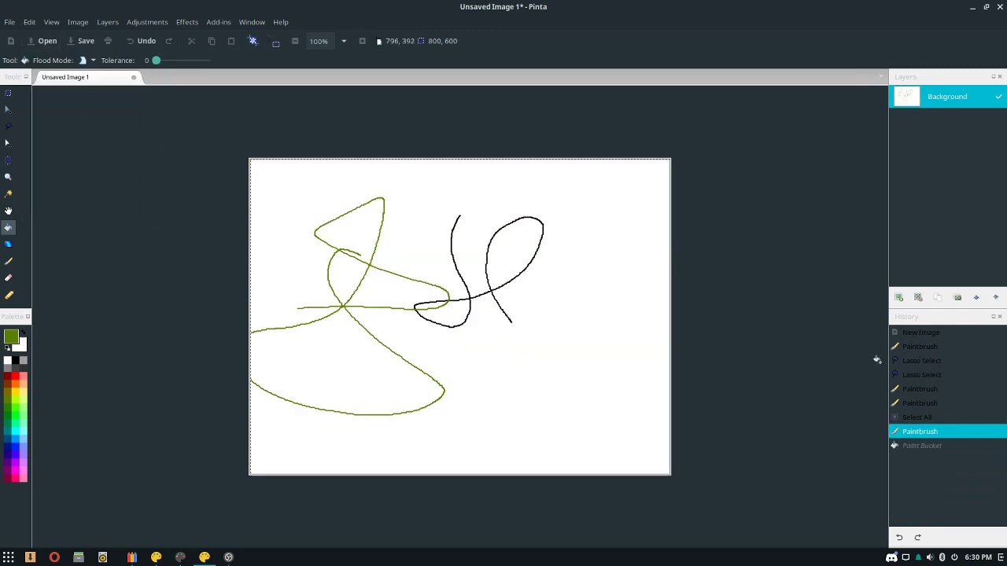
left_click(932, 347)
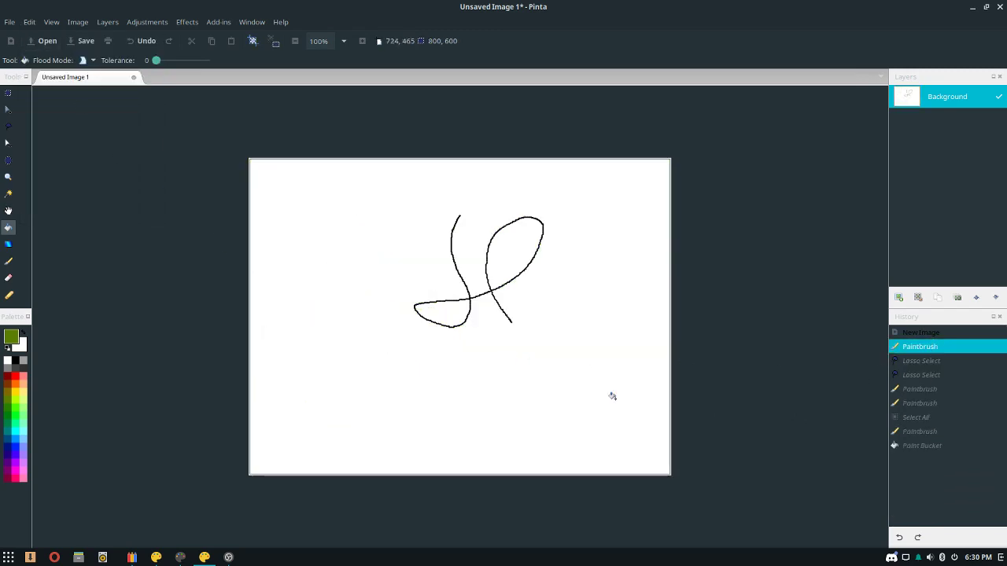
Paint a green oval loop below the black stroke with short green strokes inside it.
left_click(8, 262)
mouse_move(511, 410)
left_mouse_down()
mouse_move(492, 347)
mouse_move(420, 333)
left_mouse_up()
left_click_drag(461, 397, 526, 397)
mouse_move(476, 393)
left_mouse_down()
mouse_move(532, 396)
mouse_move(401, 392)
left_mouse_up()
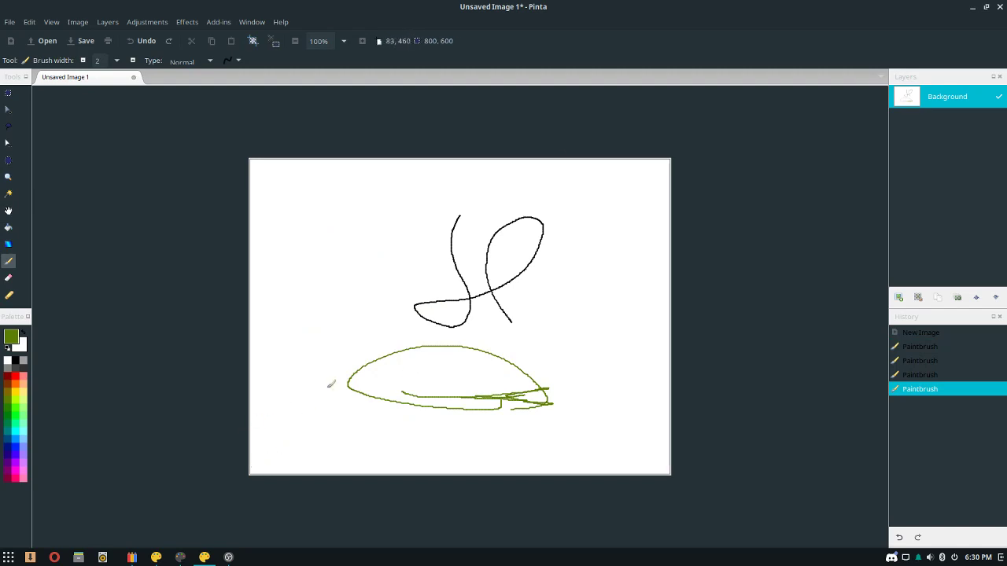
left_click_drag(546, 3, 526, 5)
left_click(8, 228)
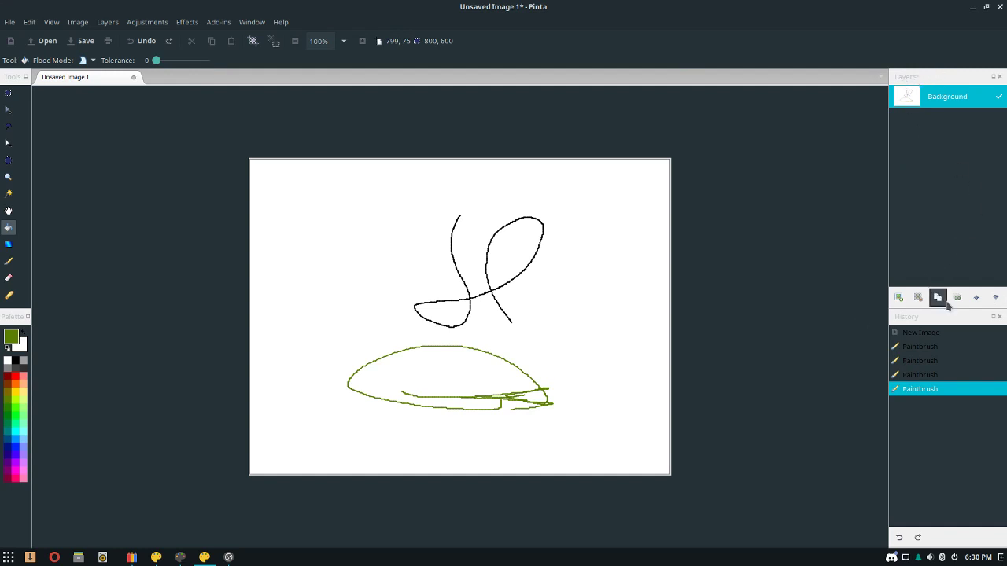
Add a new layer, test a green bucket fill and a Magic Wand selection, undoing both.
left_click(898, 297)
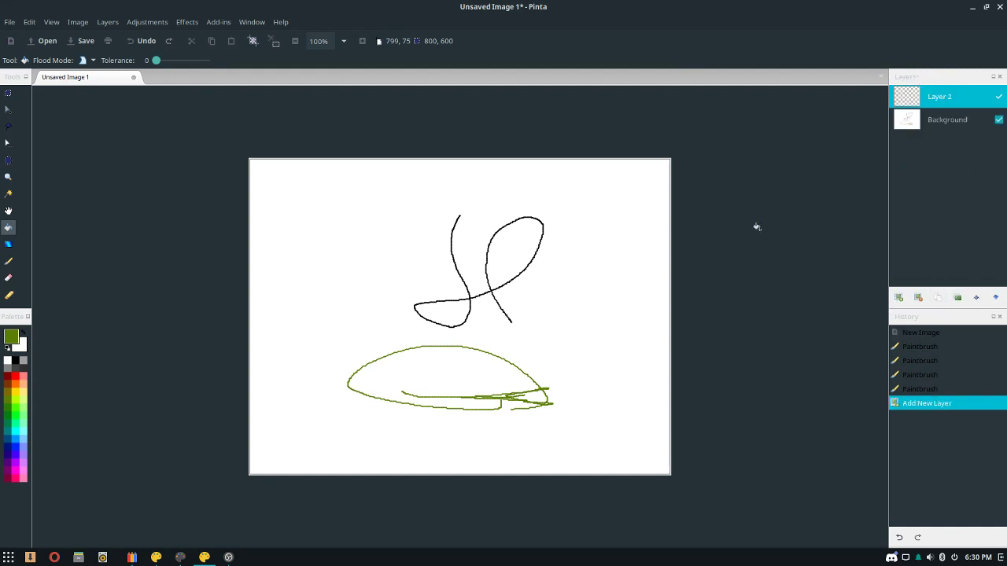
left_click(547, 273)
key("ctrl+a")
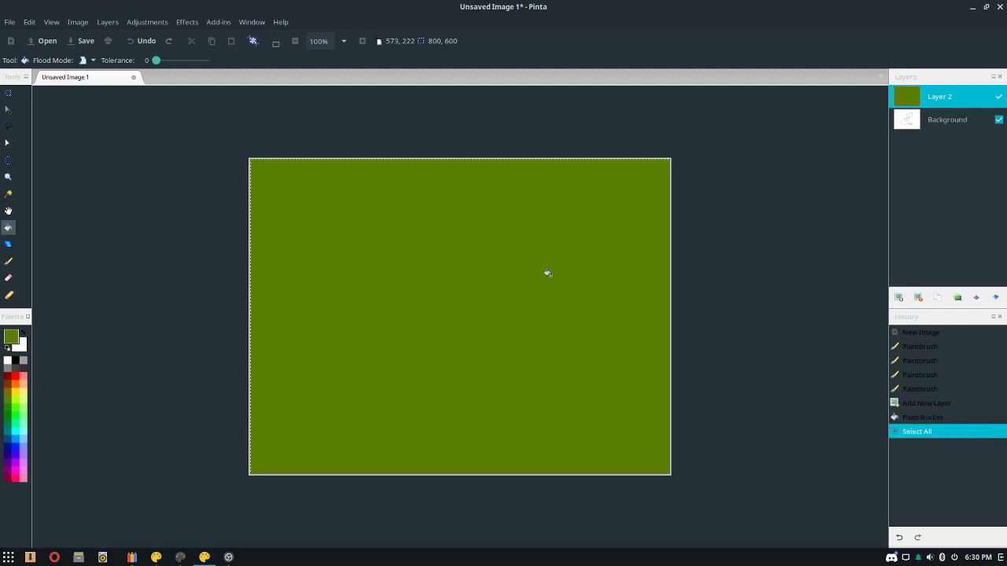
key("ctrl+z")
key("ctrl+z")
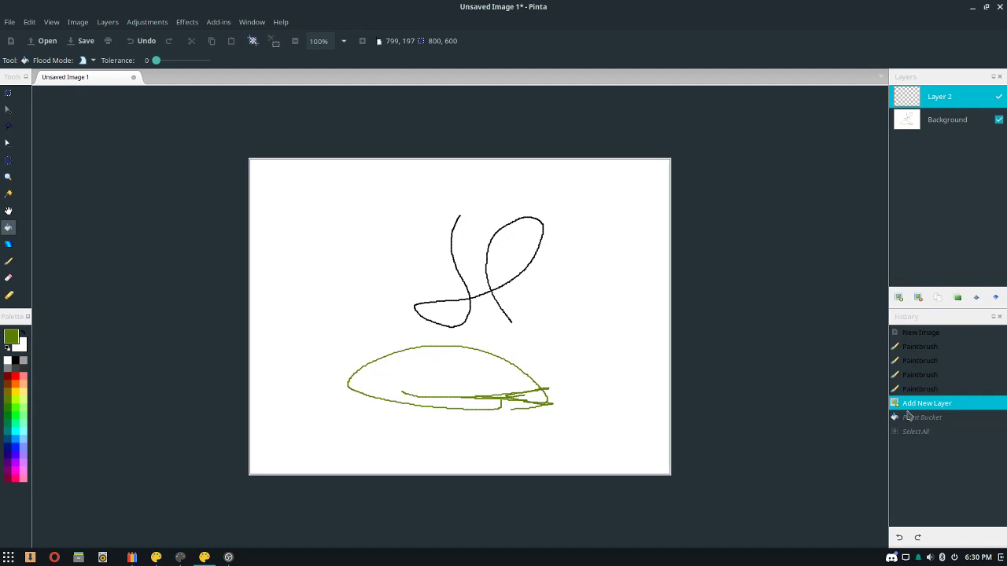
left_click(9, 196)
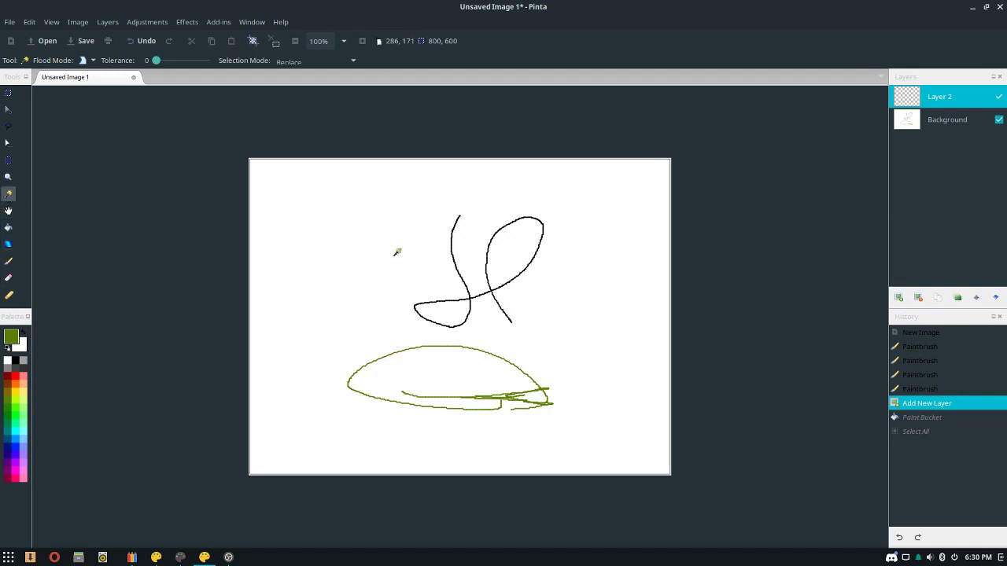
double_click(506, 311)
key("ctrl+z")
key("ctrl+z")
key("ctrl+z")
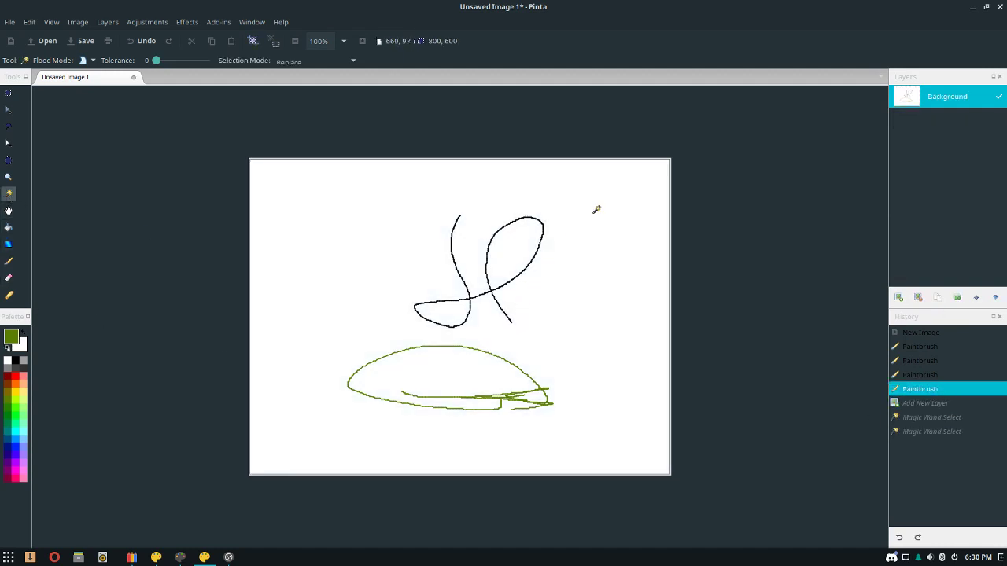
Restore the window size and close the drawing, discarding changes.
left_click_drag(956, 7, 779, 93)
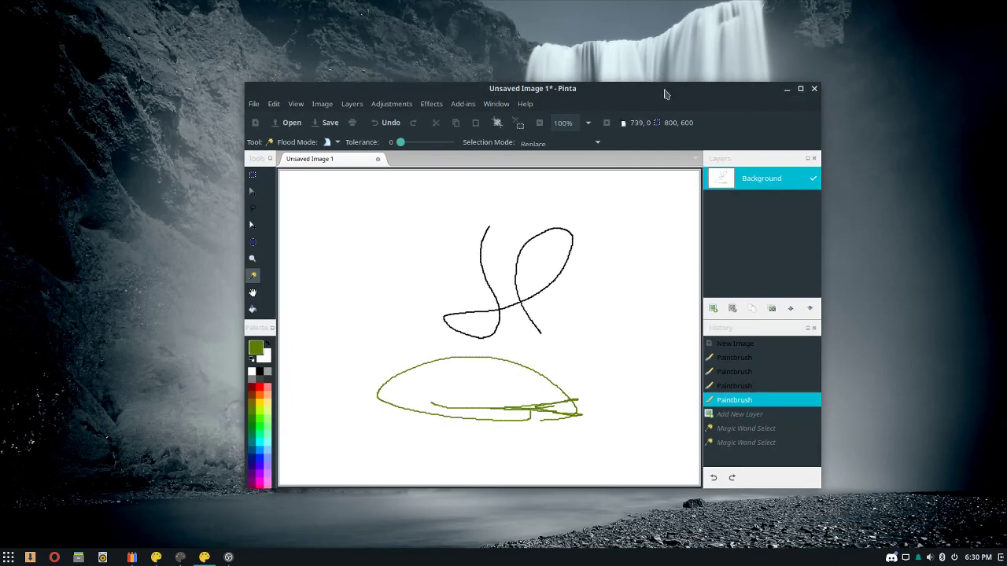
left_click(813, 91)
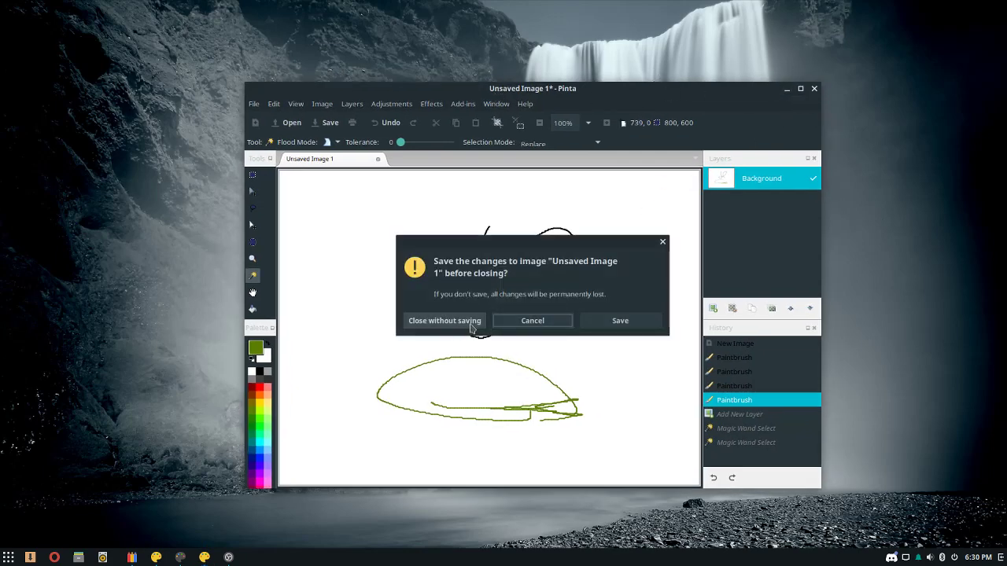
left_click(444, 324)
Maximize Krita, draw a black loop and a diagonal stroke, then undo them.
left_click(180, 558)
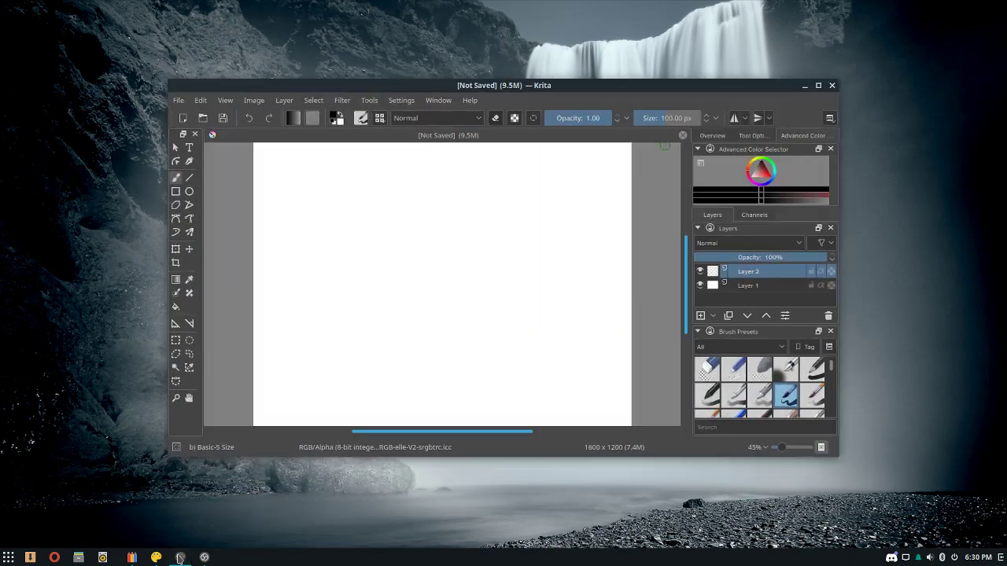
double_click(469, 86)
mouse_move(614, 166)
left_mouse_down()
mouse_move(564, 202)
mouse_move(537, 355)
mouse_move(386, 288)
mouse_move(585, 130)
mouse_move(648, 146)
mouse_move(589, 175)
mouse_move(640, 148)
mouse_move(560, 140)
mouse_move(588, 157)
mouse_move(581, 146)
mouse_move(467, 205)
left_mouse_up()
left_click_drag(219, 394, 324, 230)
key("ctrl+z")
key("ctrl+z")
key("ctrl+z")
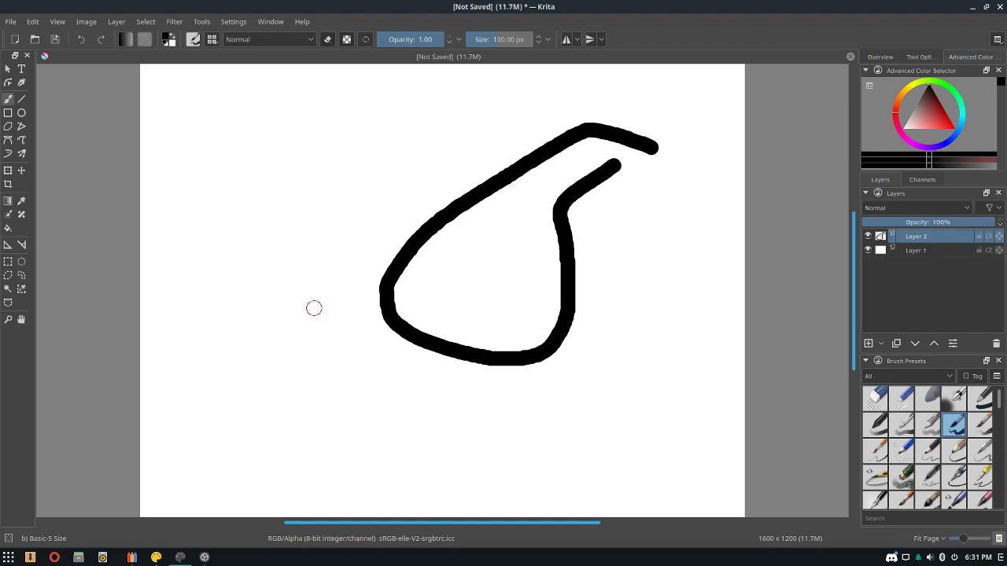
Draw and undo a wavy stroke across the top and a curved black stroke.
left_click_drag(143, 95, 620, 134)
key("ctrl+z")
mouse_move(425, 173)
left_mouse_down()
mouse_move(549, 324)
mouse_move(676, 152)
mouse_move(361, 156)
mouse_move(316, 196)
mouse_move(343, 331)
mouse_move(386, 397)
mouse_move(329, 256)
left_mouse_up()
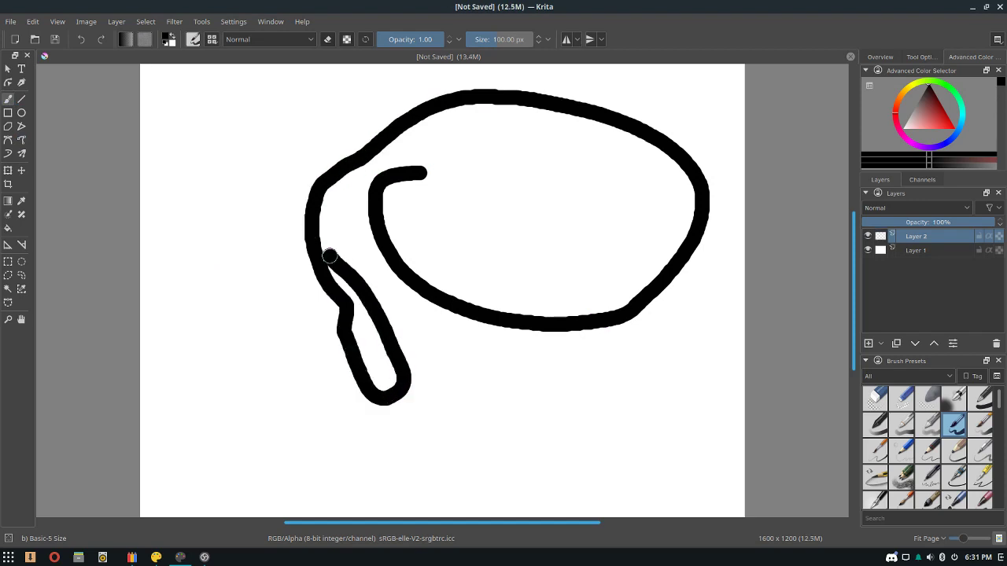
key("ctrl+z")
left_click(33, 21)
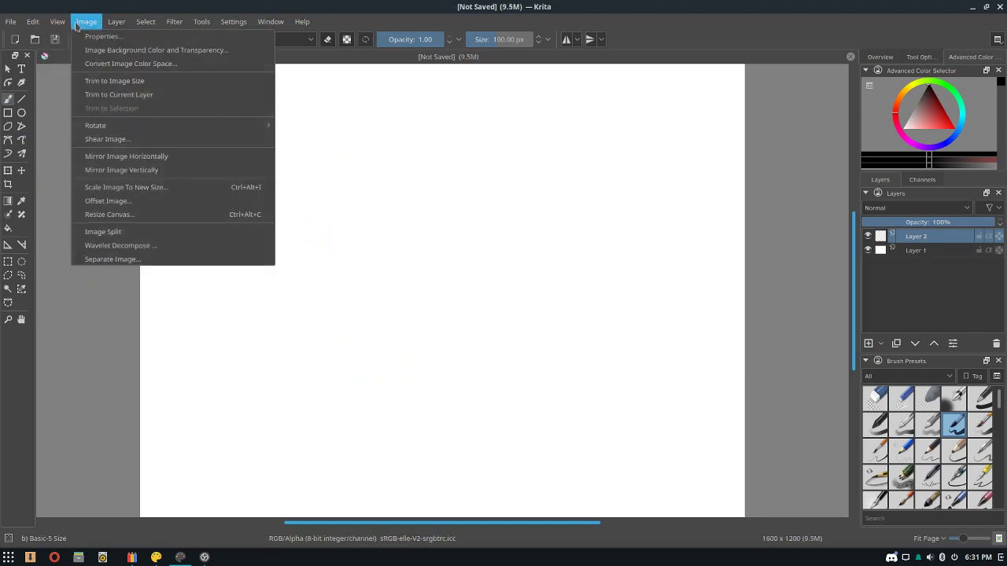
Undo a long looping stroke, then stamp and undo grass patches with Stamp Grass Patch.
left_click(410, 233)
mouse_move(229, 180)
left_mouse_down()
mouse_move(354, 212)
mouse_move(679, 225)
left_mouse_up()
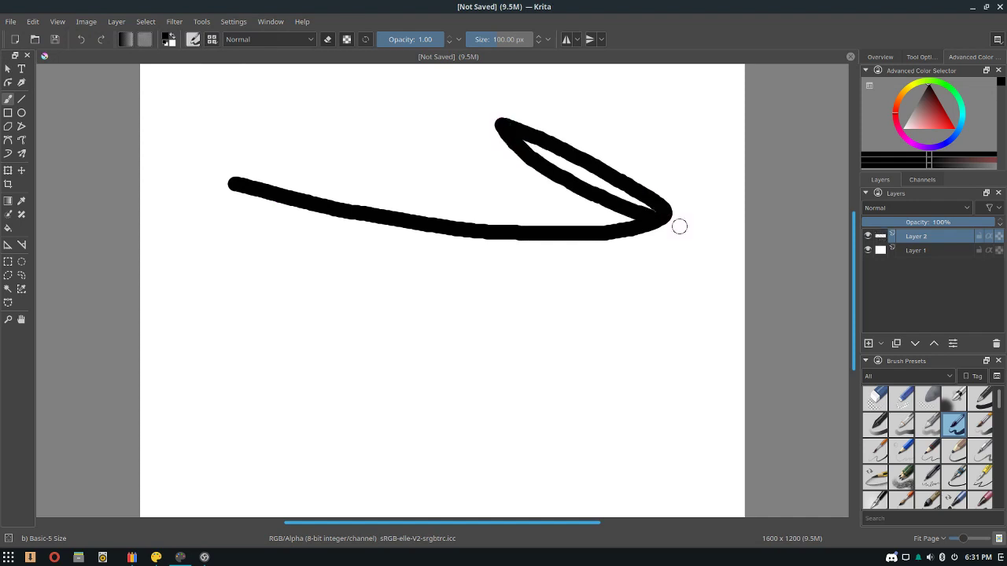
key("ctrl+z")
scroll(923, 437, "down", 10)
left_click(928, 447)
mouse_move(366, 239)
left_mouse_down()
mouse_move(476, 382)
mouse_move(464, 232)
left_mouse_up()
key("ctrl+z")
Draw a closed chalk loop with the Chalk Grainy brush and undo it.
scroll(929, 447, "up", 5)
left_click(954, 450)
mouse_move(434, 300)
left_mouse_down()
mouse_move(433, 288)
mouse_move(337, 388)
left_mouse_up()
mouse_move(418, 397)
left_mouse_down()
mouse_move(423, 229)
mouse_move(441, 274)
mouse_move(472, 288)
left_mouse_up()
key("ctrl+z")
Test and undo strokes with Basic-5 Size, then Wet Bristles at 90 px.
scroll(966, 464, "up", 5)
left_click(953, 425)
left_click_drag(411, 294, 489, 206)
key("ctrl+z")
scroll(948, 423, "down", 5)
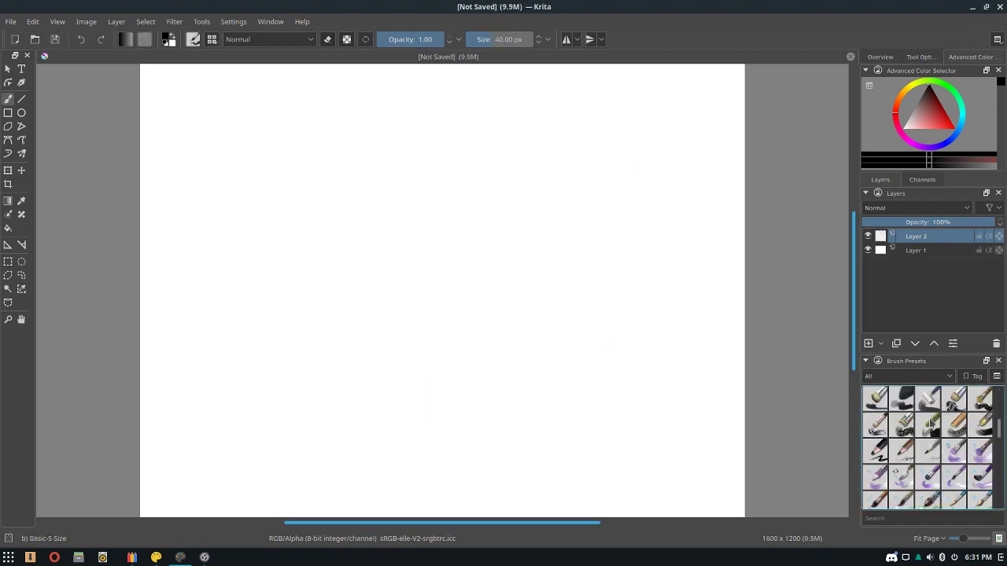
left_click(954, 450)
mouse_move(359, 280)
left_mouse_down()
mouse_move(443, 386)
mouse_move(535, 287)
left_mouse_up()
key("ctrl+z")
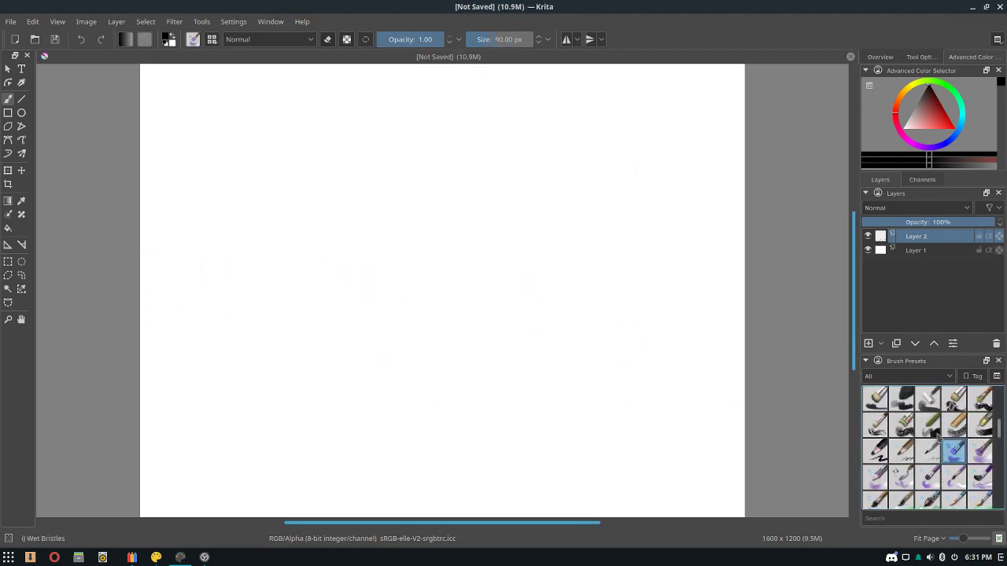